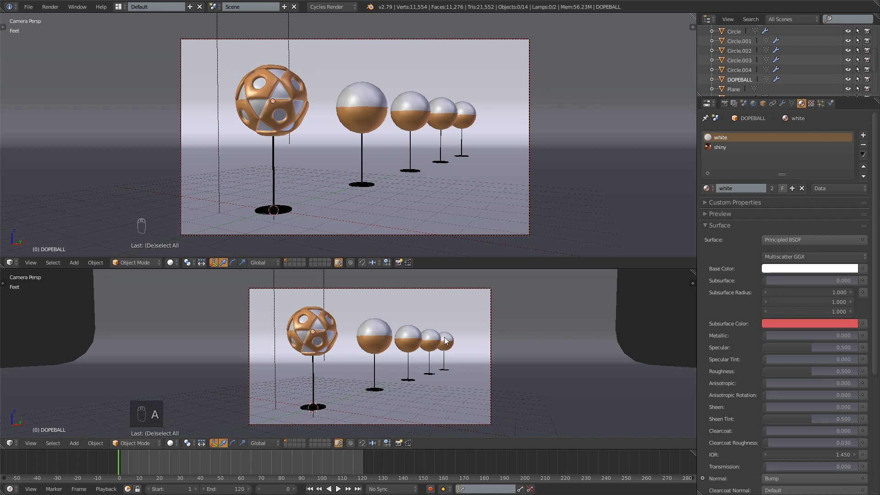
# Step: Select the copper lattice ball DOPEBALL after the background spheres, then adjust the lower camera view
pyautogui.scroll(1, 444, 339)
pyautogui.rightClick(448, 344)
pyautogui.rightClick(427, 343)
pyautogui.rightClick(401, 341)
pyautogui.rightClick(360, 339)
pyautogui.rightClick(279, 333)
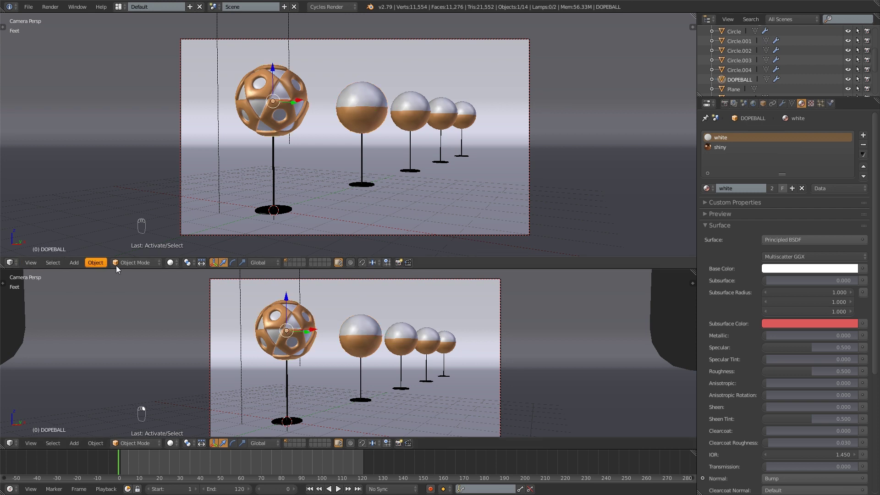
pyautogui.scroll(-1, 347, 352)
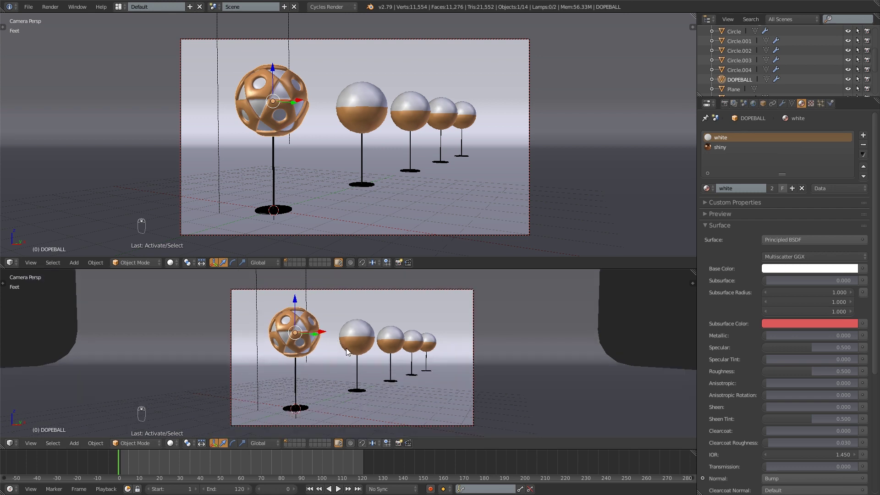
pyautogui.keyDown('shift'); pyautogui.moveTo(347, 351); pyautogui.dragTo(312, 340, button='middle'); pyautogui.keyUp('shift')
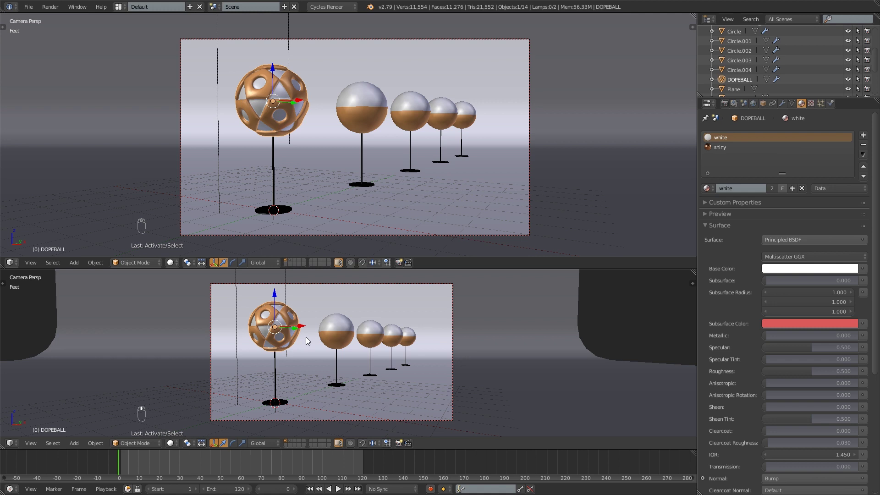
# Step: Show a live Cycles rendered preview in the lower view and recentre the camera frame
pyautogui.hotkey('shift', 'z')
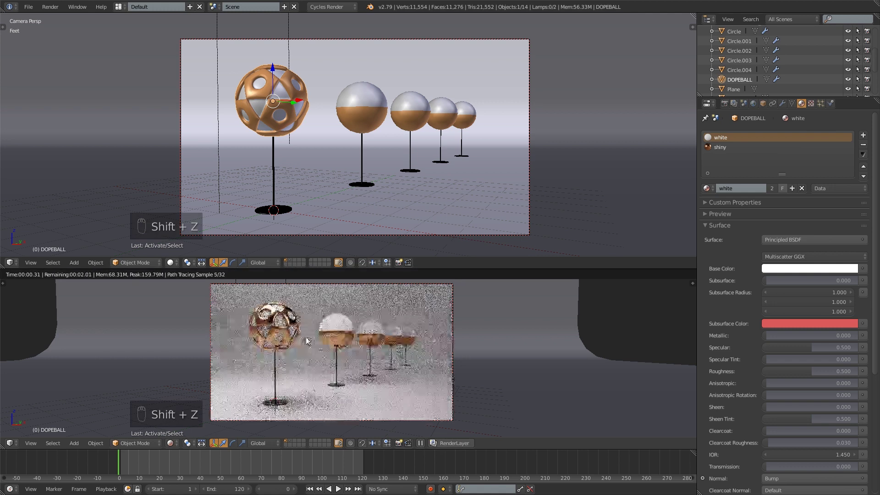
pyautogui.keyDown('shift'); pyautogui.moveTo(300, 337); pyautogui.dragTo(321, 342, button='middle'); pyautogui.keyUp('shift')
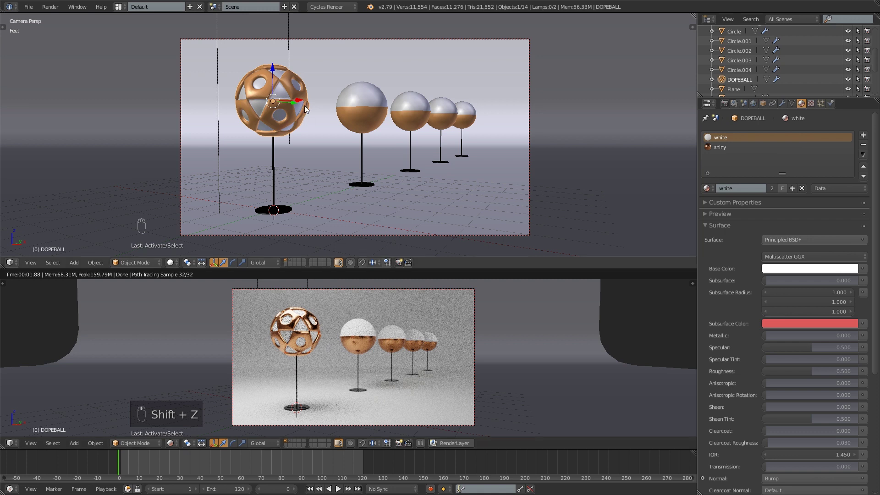
pyautogui.scroll(-3, 319, 235)
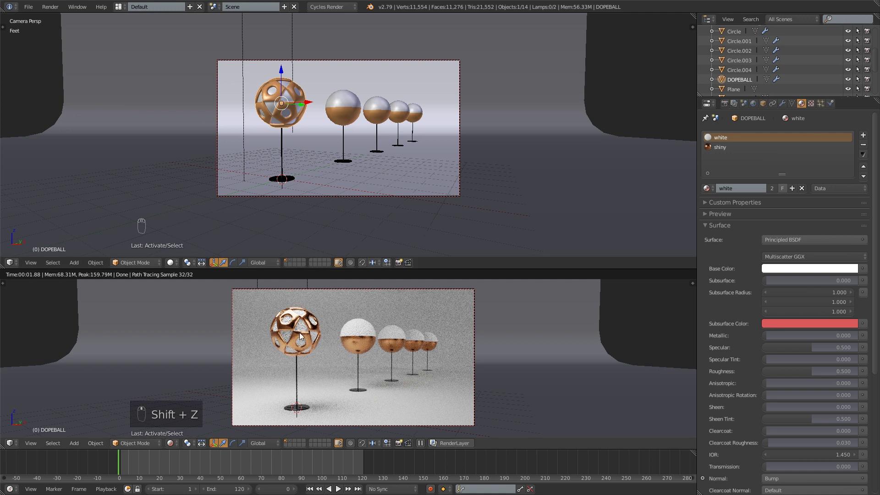
# Step: Select the area lamp Area.001 in the upper view
pyautogui.rightClick(294, 97)
pyautogui.moveTo(294, 96); pyautogui.dragTo(314, 169, button='middle')
pyautogui.rightClick(323, 233)
pyautogui.rightClick(301, 139)
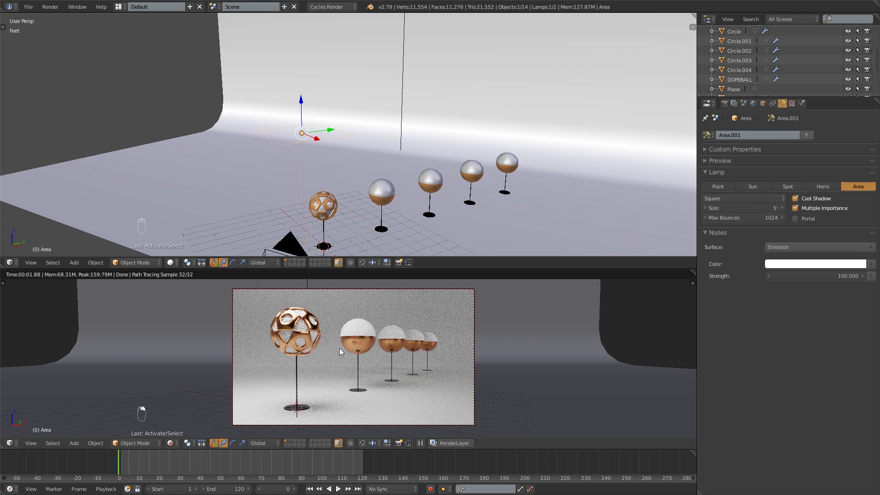
# Step: Select the camera and enable Limits display to show its clipping range and focus point
pyautogui.moveTo(352, 222); pyautogui.dragTo(316, 217, button='middle')
pyautogui.rightClick(301, 219)
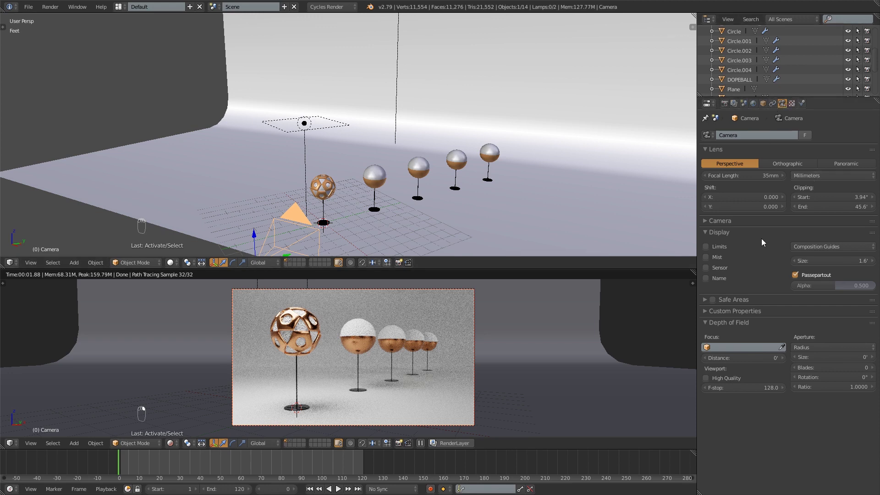
pyautogui.moveTo(545, 205); pyautogui.dragTo(530, 222, button='middle')
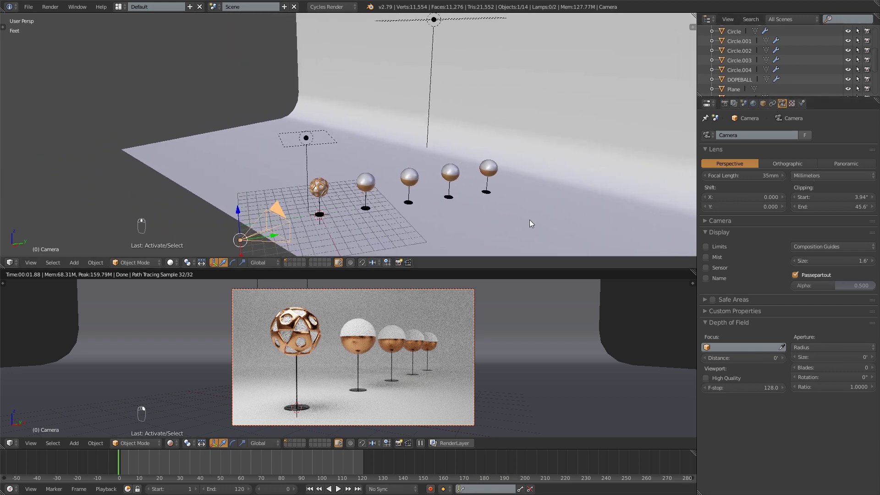
pyautogui.click(706, 247)
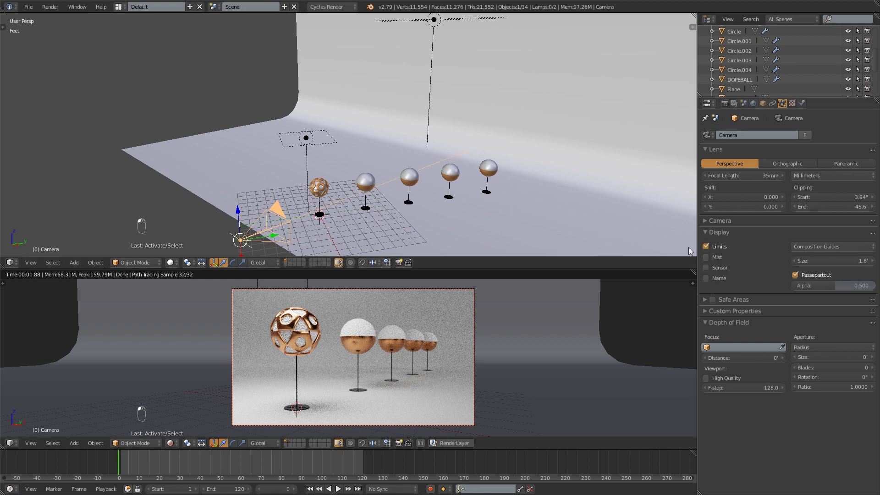
# Step: Set the camera's clipping end to 44.9', reframing the upper view
pyautogui.moveTo(540, 220); pyautogui.dragTo(441, 171, button='middle')
pyautogui.scroll(-2, 553, 202)
pyautogui.scroll(-4, 494, 186)
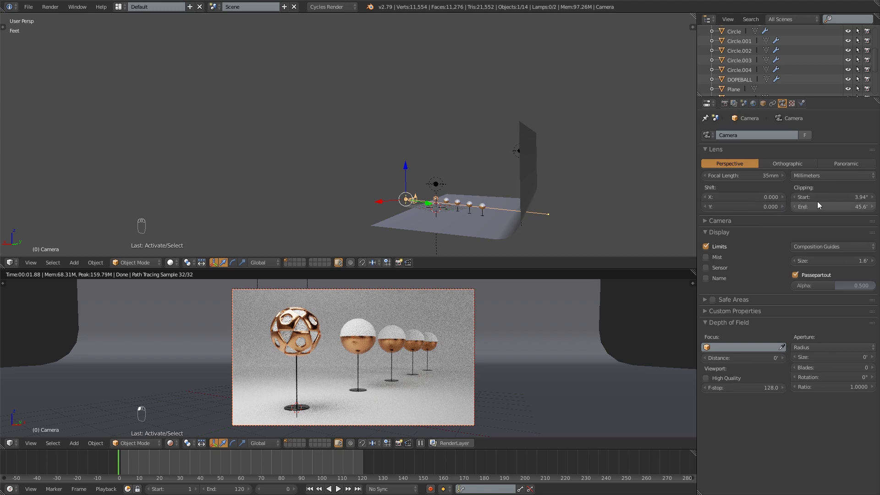
pyautogui.moveTo(842, 205)
pyautogui.mouseDown()
pyautogui.moveTo(815, 206)
pyautogui.moveTo(838, 206)
pyautogui.mouseUp()
pyautogui.moveTo(564, 209); pyautogui.dragTo(581, 207, button='middle')
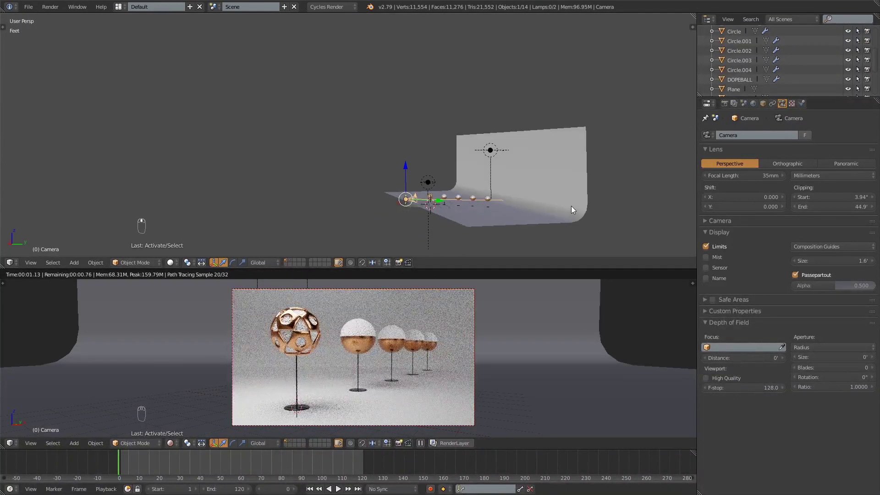
pyautogui.scroll(6, 505, 204)
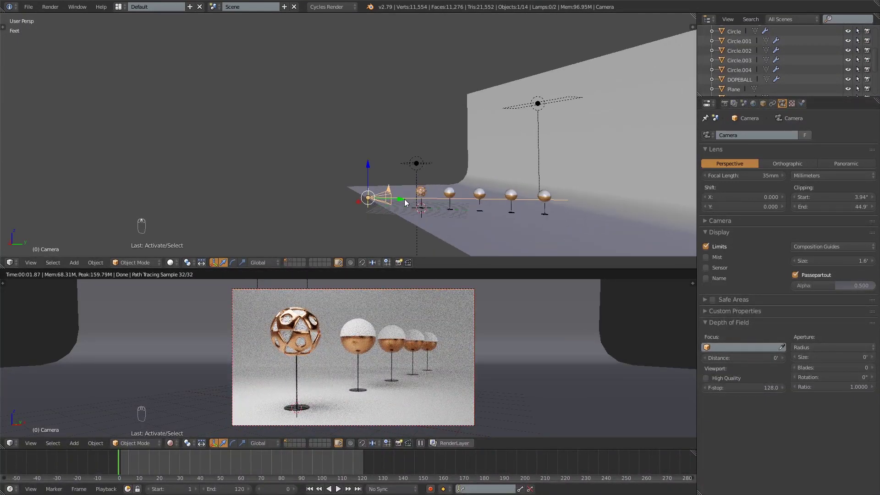
pyautogui.moveTo(366, 203)
pyautogui.mouseDown(button='middle')
pyautogui.moveTo(353, 216)
pyautogui.moveTo(345, 191)
pyautogui.moveTo(375, 194)
pyautogui.mouseUp(button='middle')
pyautogui.scroll(-3, 478, 208)
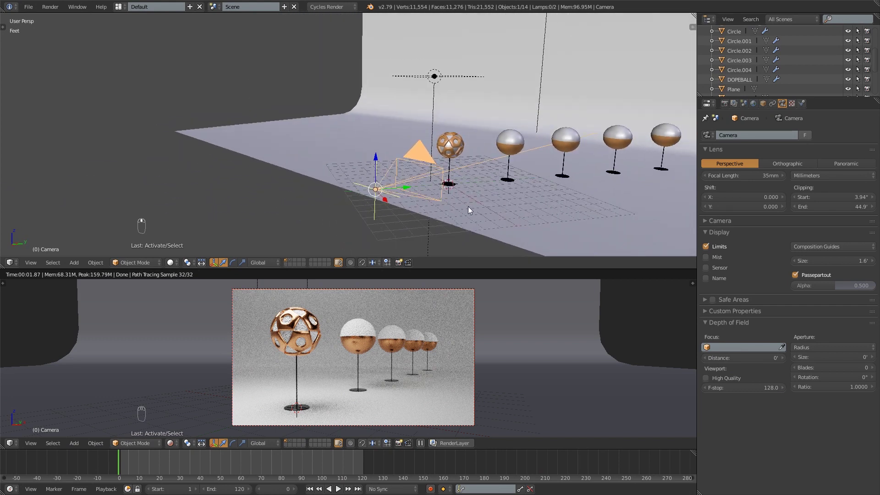
pyautogui.moveTo(485, 202); pyautogui.dragTo(552, 249, button='middle')
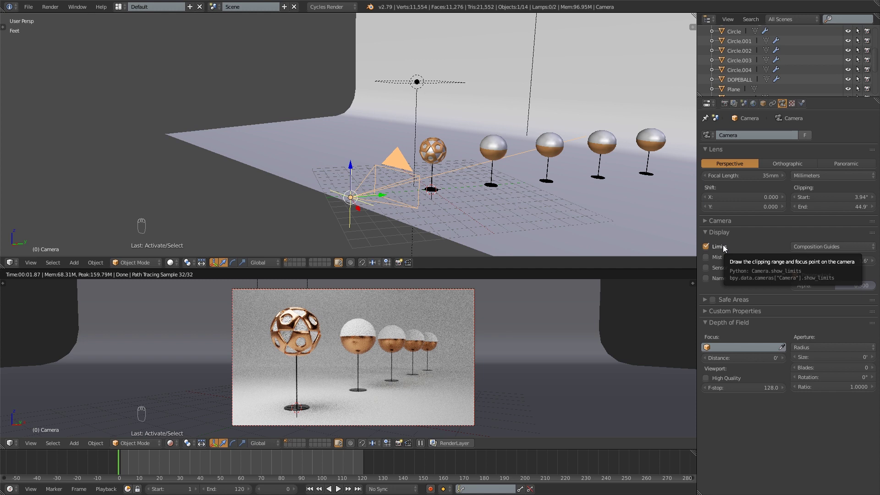
# Step: Set the depth-of-field focus distance to an initial 9.3'
pyautogui.keyDown('shift'); pyautogui.moveTo(469, 189); pyautogui.dragTo(437, 201, button='middle'); pyautogui.keyUp('shift')
pyautogui.moveTo(349, 209); pyautogui.dragTo(359, 208, button='middle')
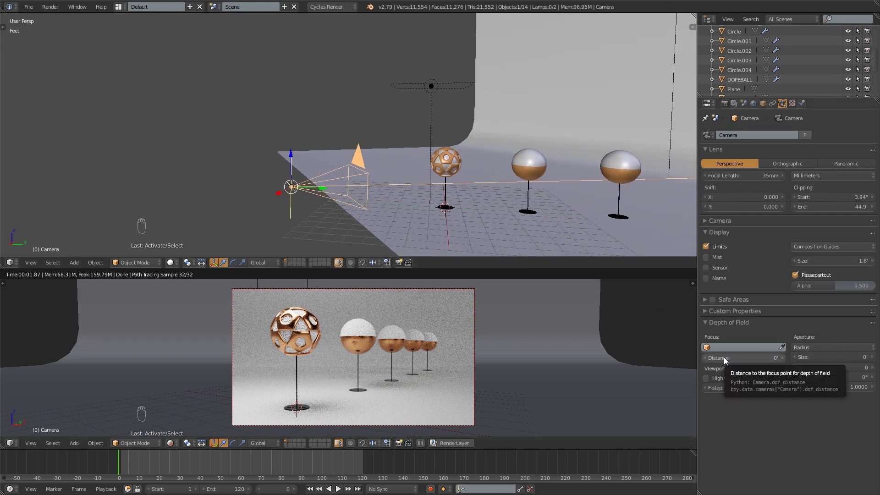
pyautogui.moveTo(724, 358); pyautogui.dragTo(797, 357)
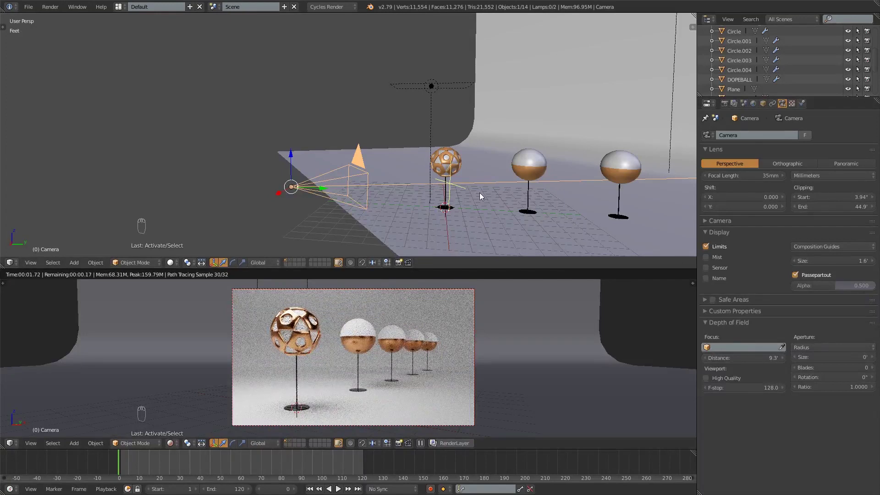
# Step: In Top Ortho view, raise the focus distance to 9.6' to reach the lattice ball
pyautogui.press('KP_7')
pyautogui.keyDown('shift'); pyautogui.moveTo(310, 118); pyautogui.dragTo(415, 177, button='middle'); pyautogui.keyUp('shift')
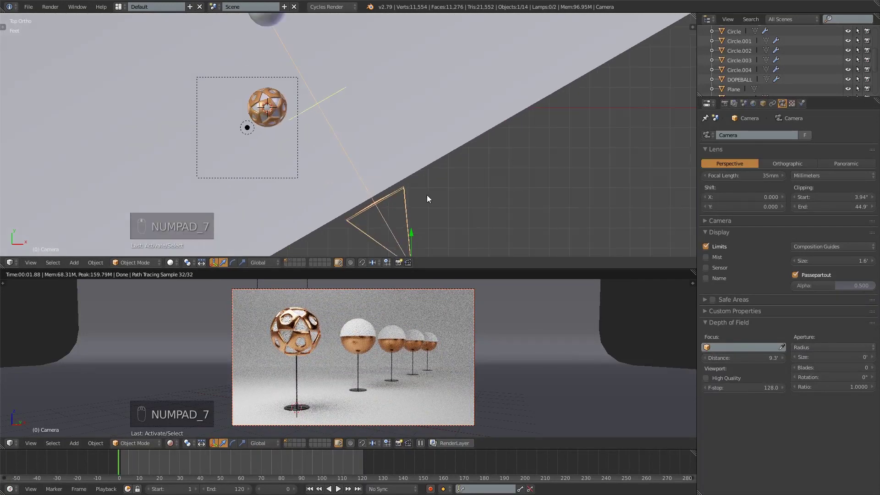
pyautogui.scroll(5, 254, 100)
pyautogui.moveTo(759, 357); pyautogui.dragTo(773, 357)
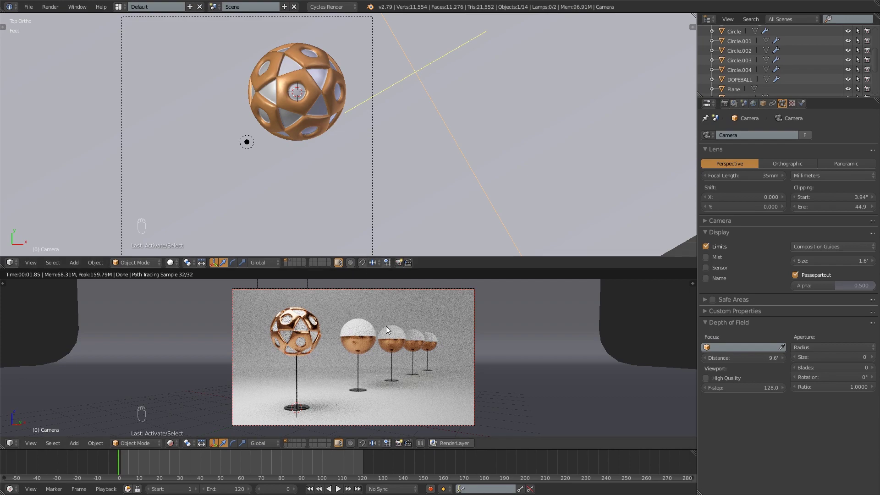
pyautogui.scroll(2, 409, 343)
pyautogui.scroll(4, 410, 343)
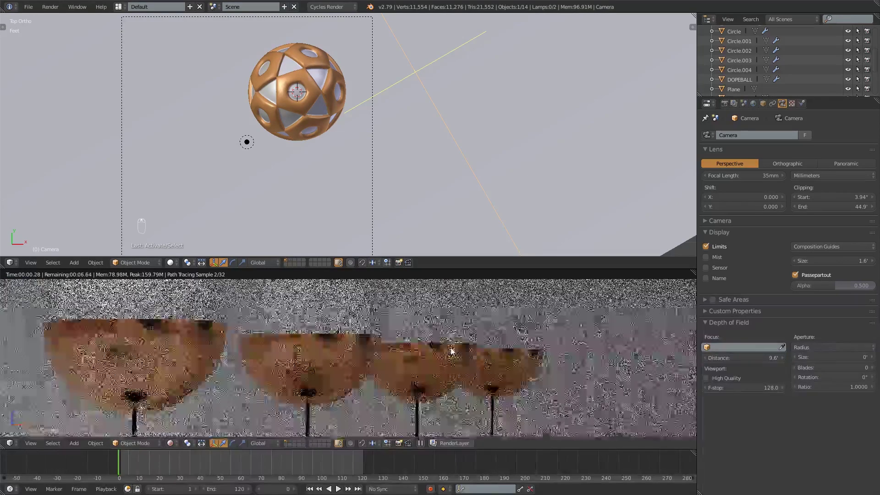
pyautogui.scroll(3, 495, 351)
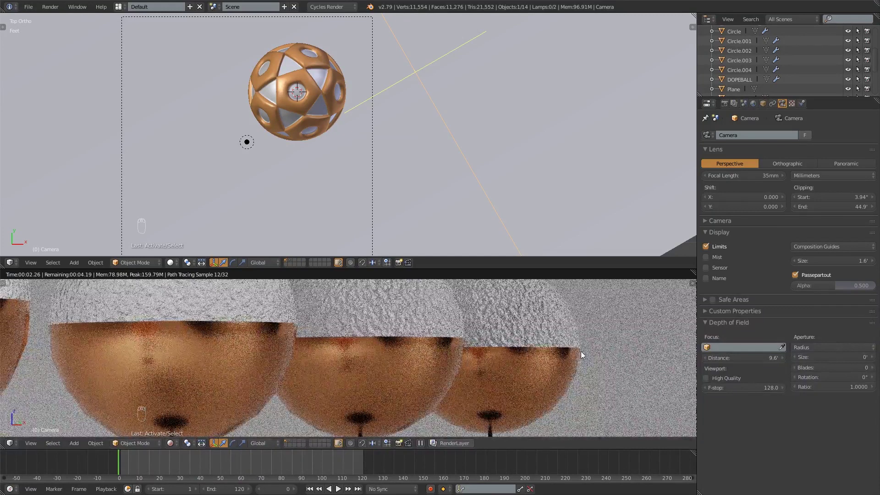
pyautogui.scroll(-8, 581, 351)
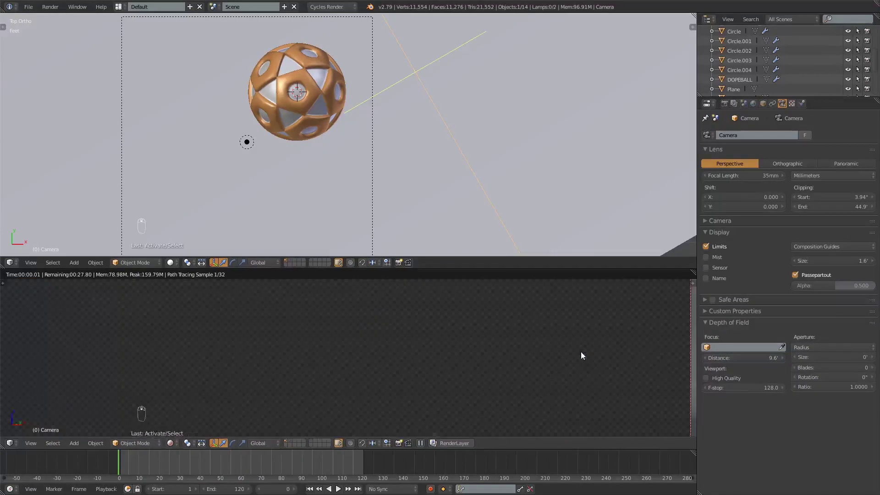
pyautogui.scroll(-4, 554, 351)
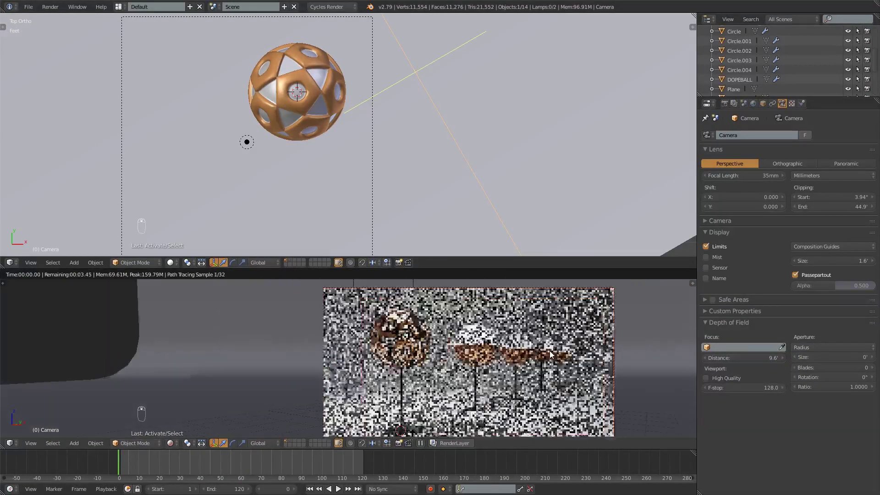
# Step: Set the camera aperture size to 600thou to blur the background
pyautogui.keyDown('shift'); pyautogui.moveTo(551, 350); pyautogui.dragTo(496, 342, button='middle'); pyautogui.keyUp('shift')
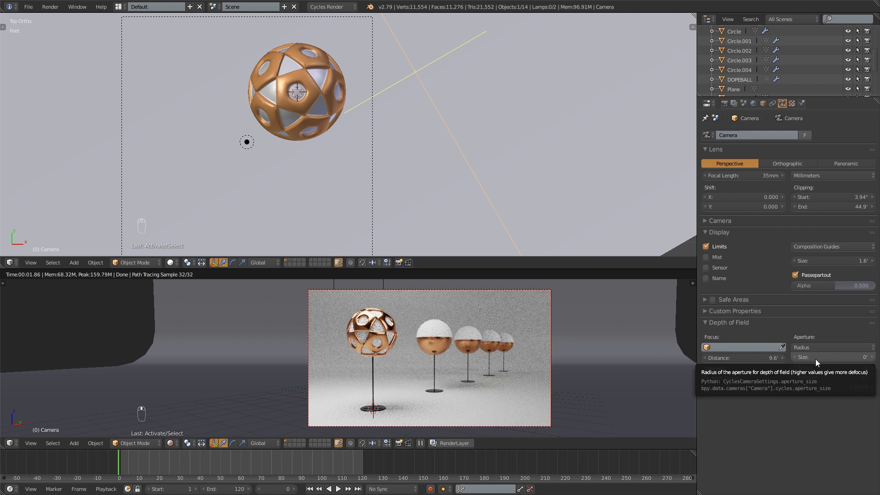
pyautogui.moveTo(816, 359); pyautogui.dragTo(859, 357)
pyautogui.scroll(4, 395, 358)
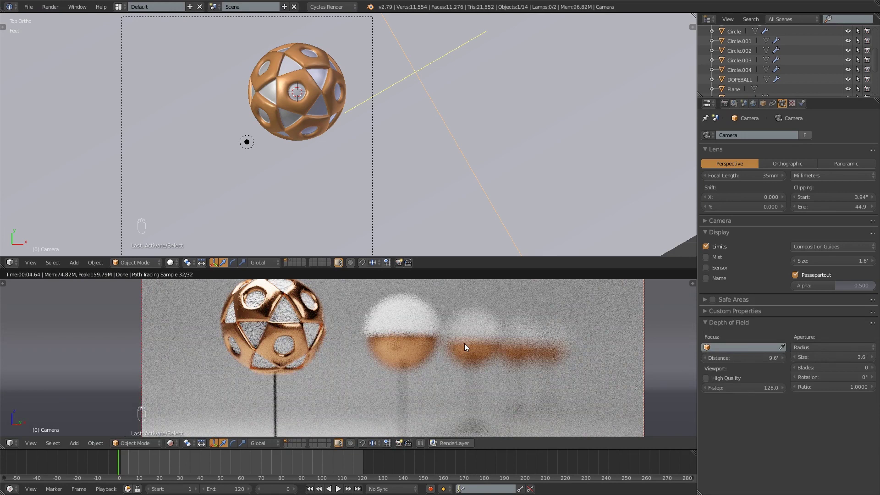
pyautogui.scroll(-1, 464, 343)
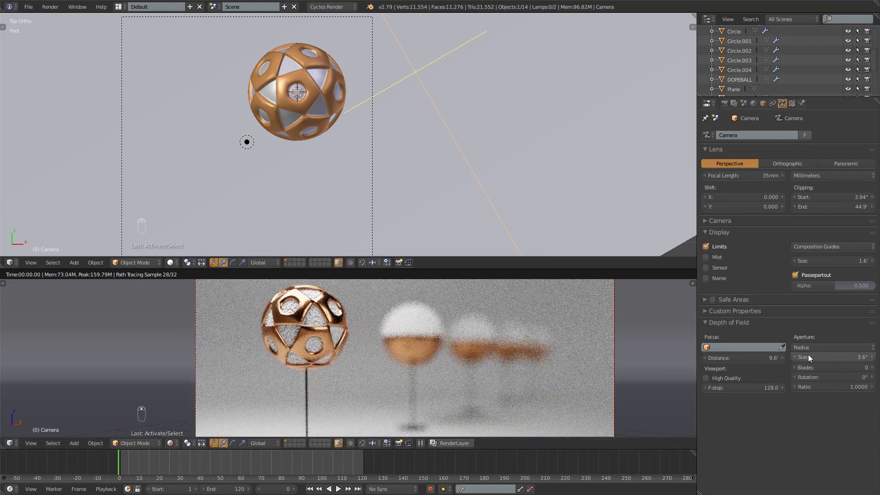
pyautogui.moveTo(841, 356); pyautogui.dragTo(814, 357)
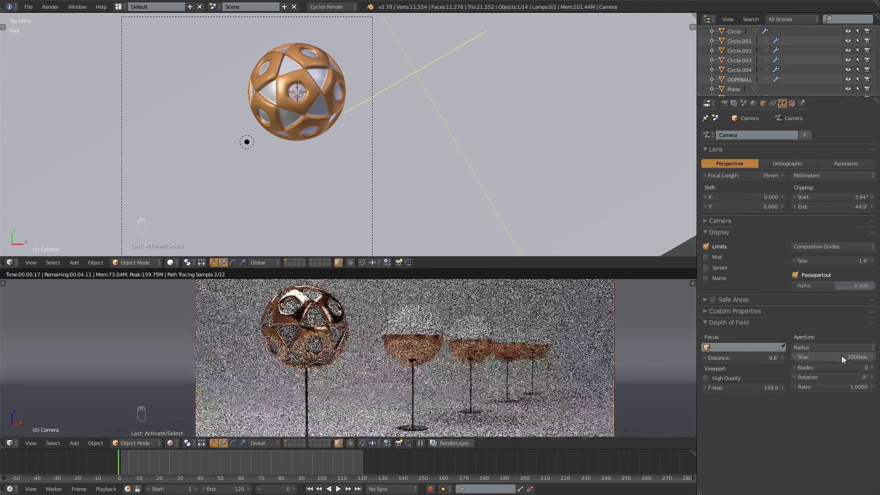
pyautogui.click(841, 356)
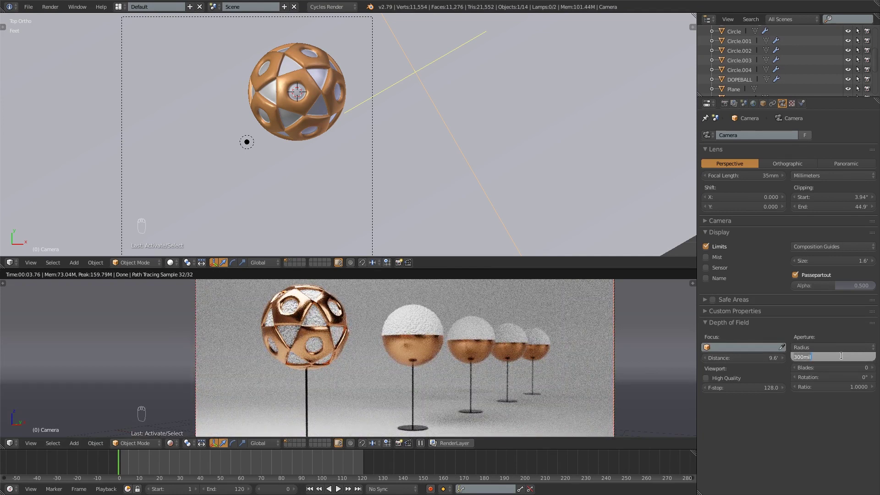
pyautogui.write('600thou')
pyautogui.press('Return')
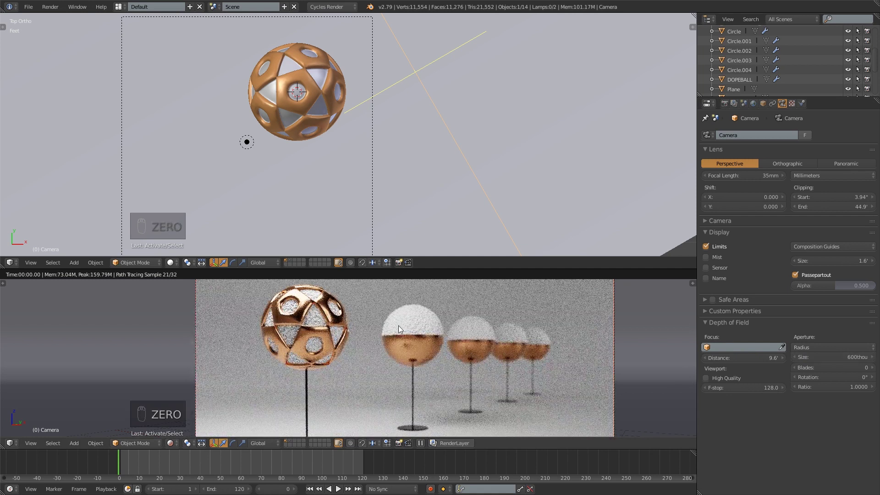
# Step: Zoom out and pan the top view until the background sphere row is centred
pyautogui.scroll(-1, 398, 328)
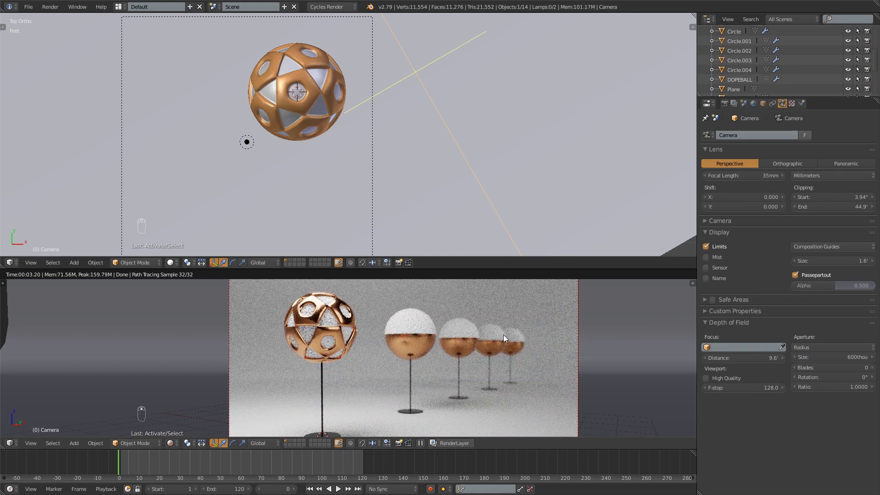
pyautogui.scroll(-3, 440, 176)
pyautogui.keyDown('shift'); pyautogui.moveTo(409, 160); pyautogui.dragTo(398, 210, button='middle'); pyautogui.keyUp('shift')
pyautogui.scroll(-2, 394, 186)
pyautogui.scroll(-2, 398, 161)
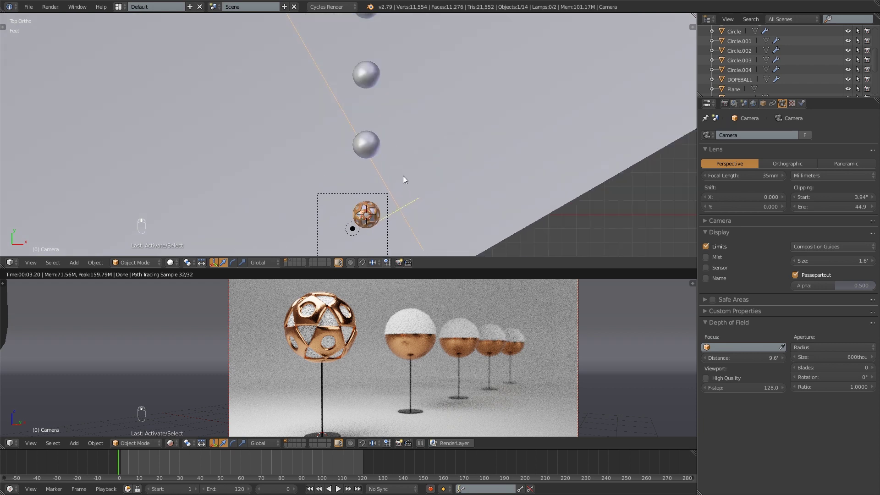
pyautogui.keyDown('shift'); pyautogui.moveTo(403, 175); pyautogui.dragTo(409, 208, button='middle'); pyautogui.keyUp('shift')
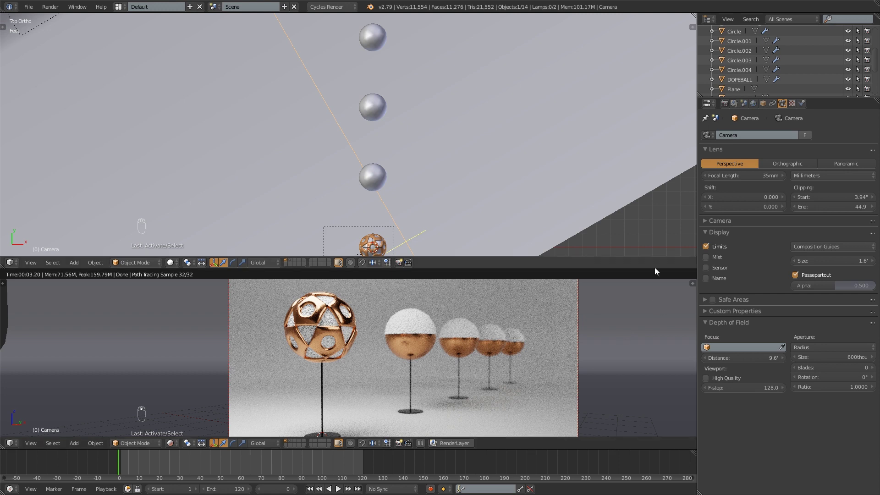
# Step: Eyedrop basicball1 as the depth-of-field focus object
pyautogui.click(782, 349)
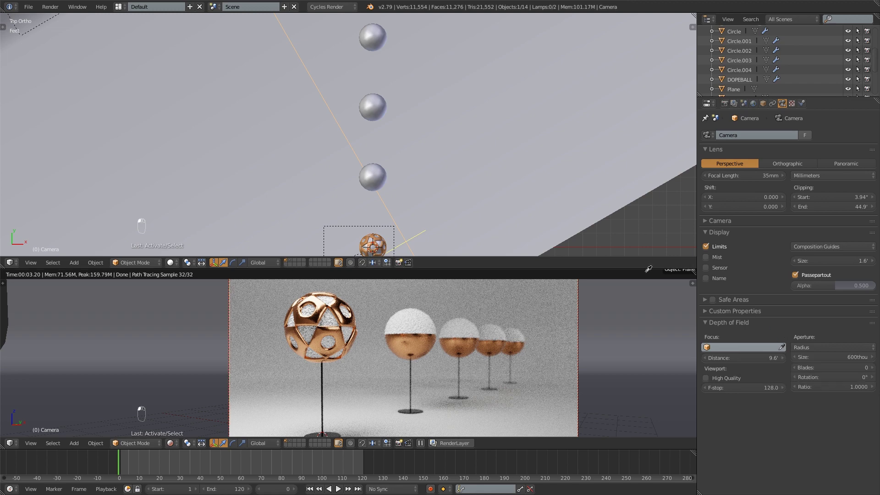
pyautogui.click(375, 168)
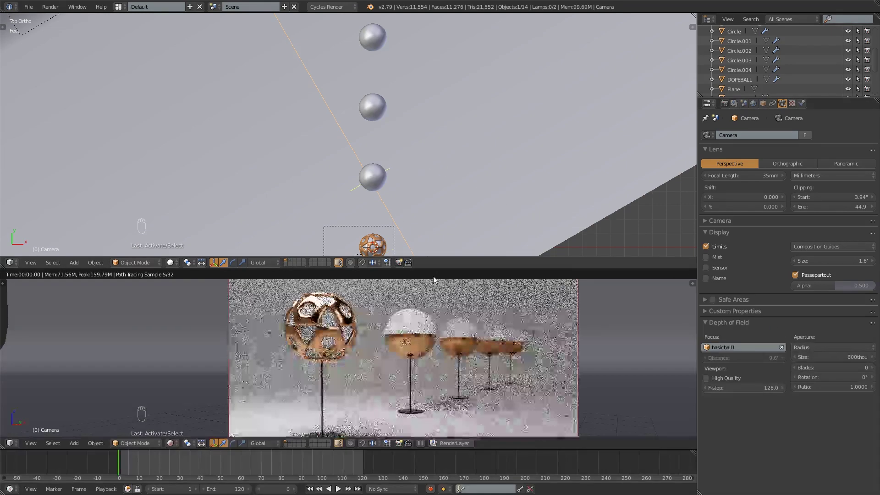
pyautogui.scroll(3, 426, 321)
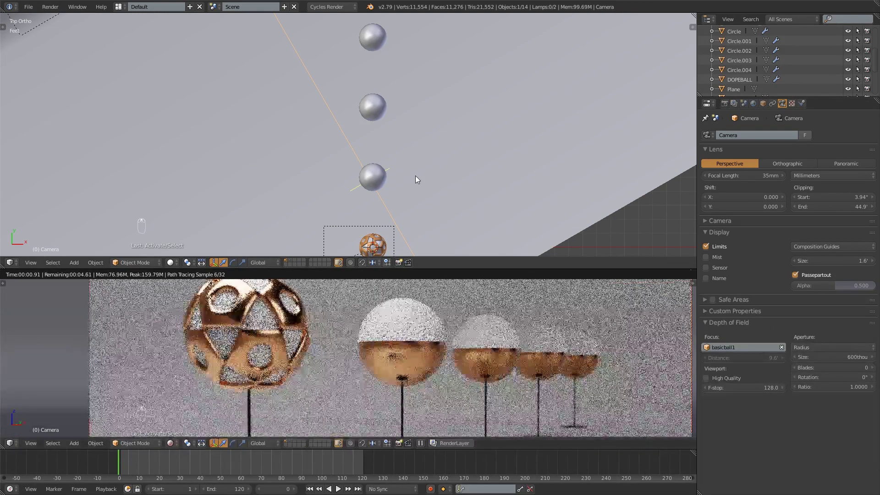
pyautogui.scroll(-3, 420, 141)
pyautogui.keyDown('shift'); pyautogui.moveTo(408, 86); pyautogui.dragTo(367, 150, button='middle'); pyautogui.keyUp('shift')
pyautogui.scroll(2, 367, 147)
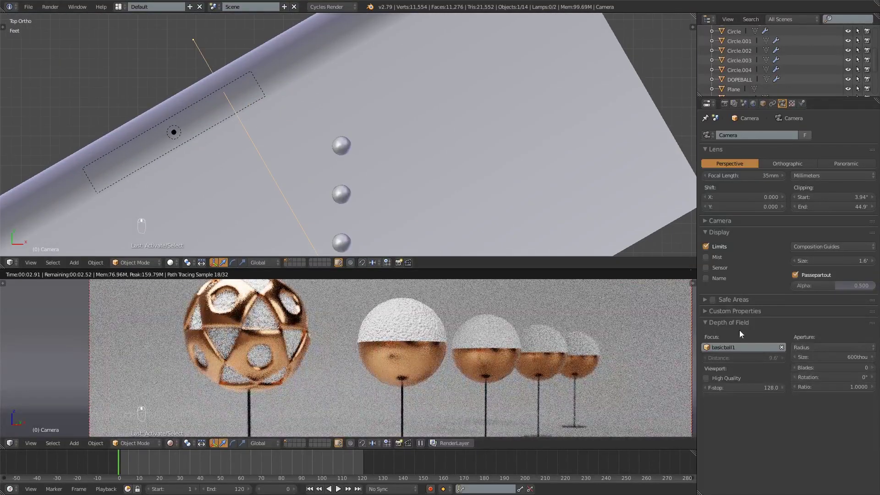
# Step: Replace basicball1 with basicball4 as the focus object
pyautogui.click(782, 347)
pyautogui.click(782, 347)
pyautogui.click(346, 140)
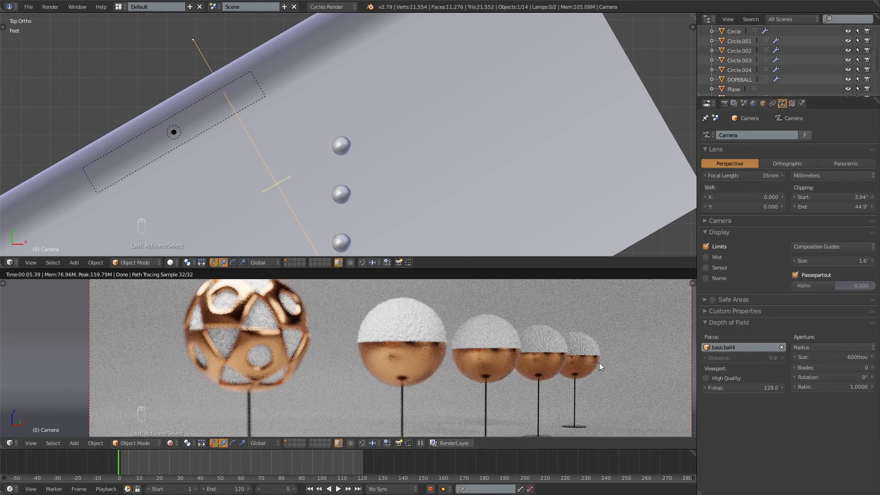
pyautogui.scroll(-1, 400, 174)
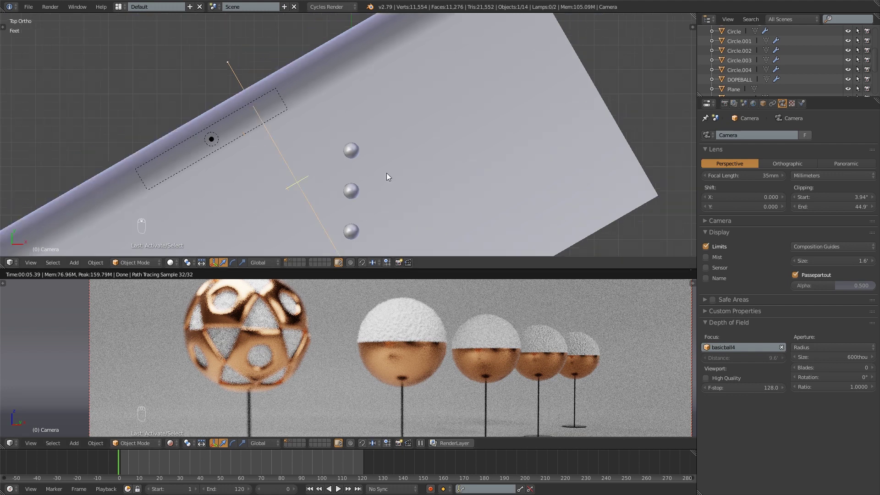
pyautogui.scroll(2, 275, 184)
pyautogui.moveTo(301, 191)
pyautogui.mouseDown(button='middle')
pyautogui.moveTo(307, 177)
pyautogui.moveTo(293, 216)
pyautogui.moveTo(292, 205)
pyautogui.mouseUp(button='middle')
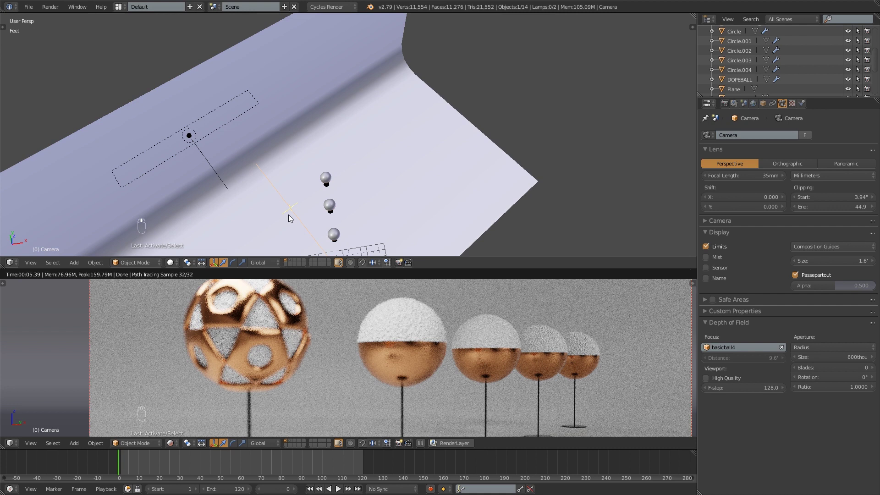
# Step: In top view, swap the focus object from basicball4 to DOPEBALL
pyautogui.press('KP_7')
pyautogui.scroll(-2, 355, 174)
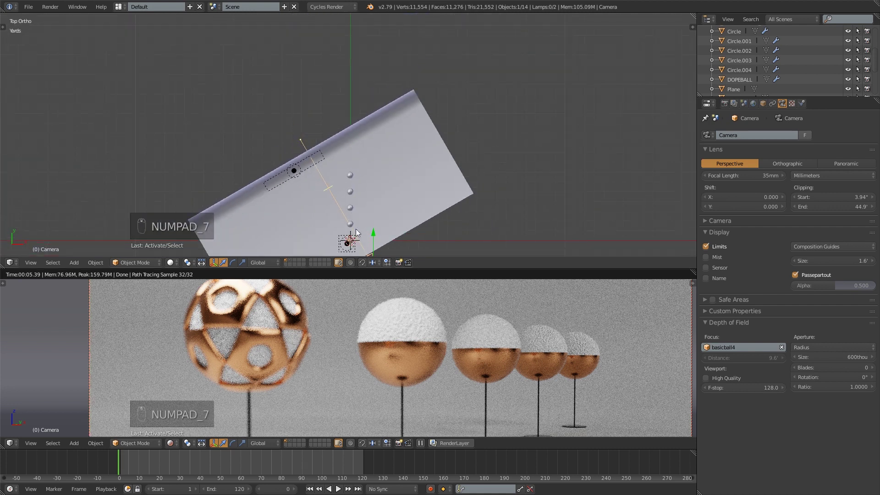
pyautogui.scroll(3, 364, 226)
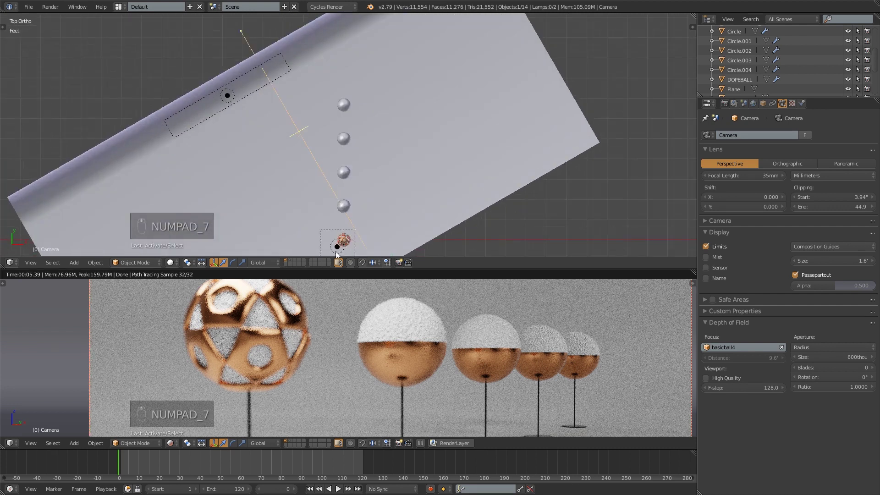
pyautogui.click(782, 347)
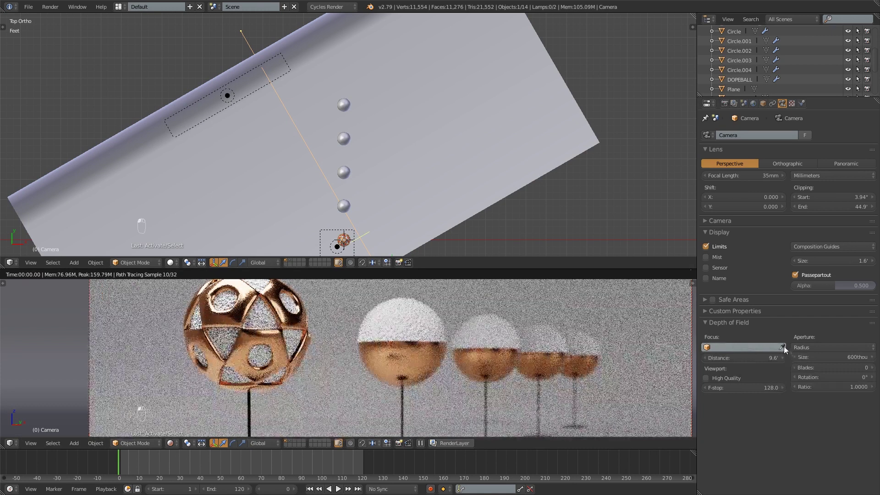
pyautogui.click(782, 346)
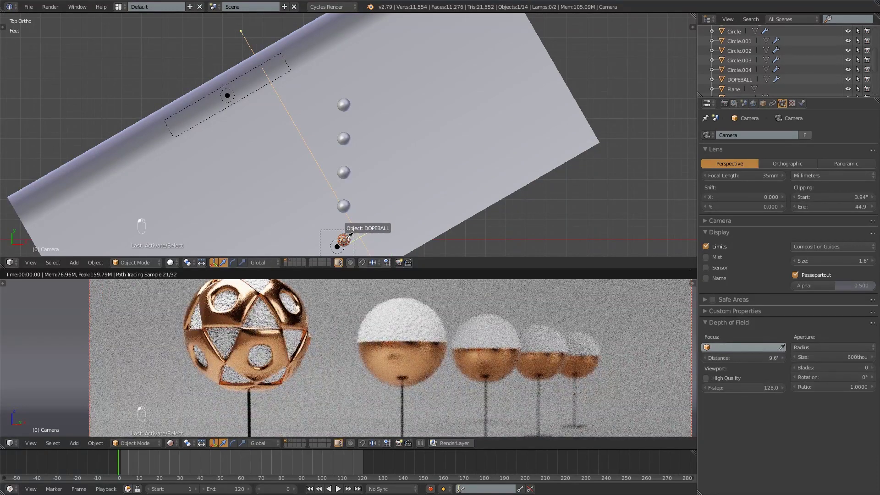
pyautogui.click(347, 239)
pyautogui.scroll(3, 345, 241)
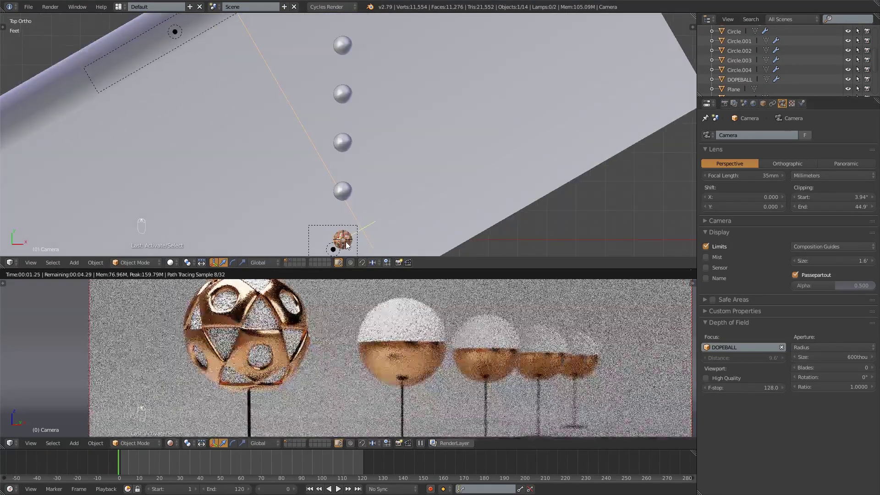
pyautogui.scroll(7, 347, 237)
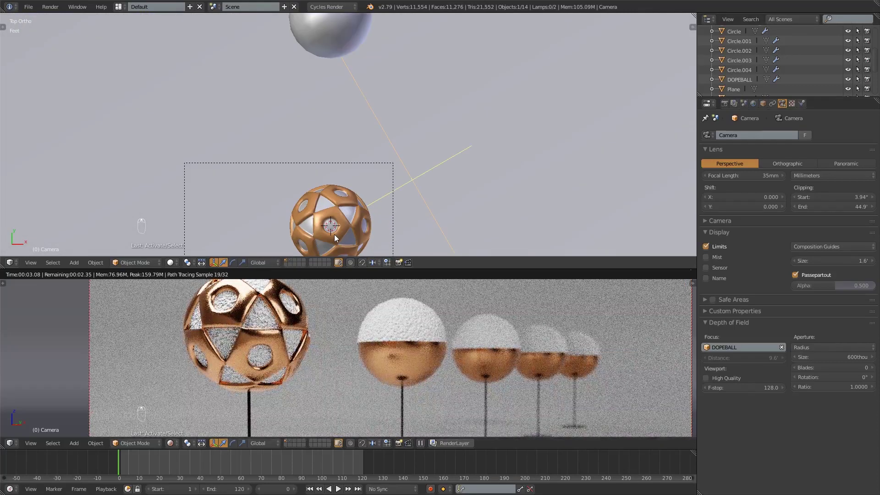
pyautogui.scroll(2, 339, 238)
pyautogui.scroll(-1, 383, 210)
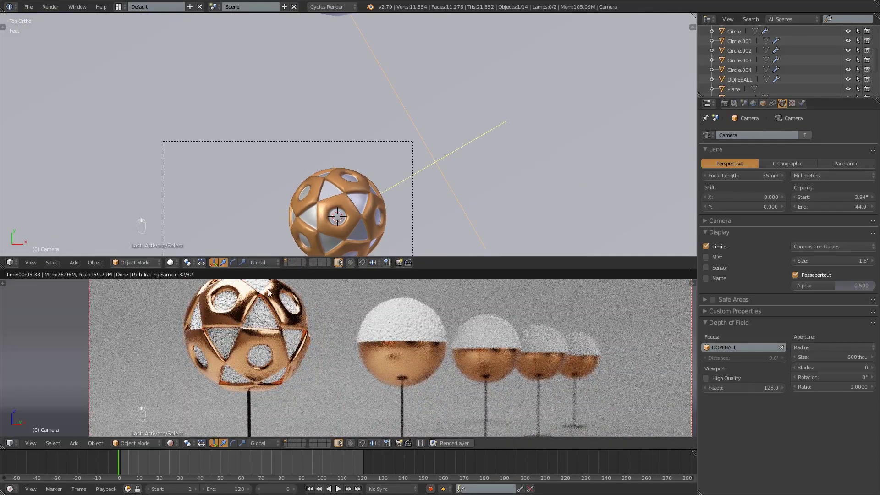
pyautogui.scroll(-1, 356, 231)
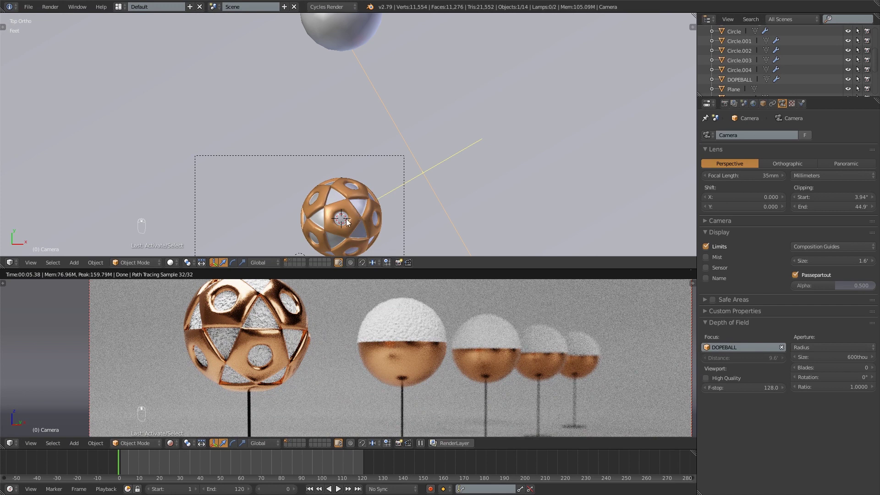
# Step: Reselect the camera via DOPEBALL and clear DOPEBALL from the Focus field
pyautogui.rightClick(341, 224)
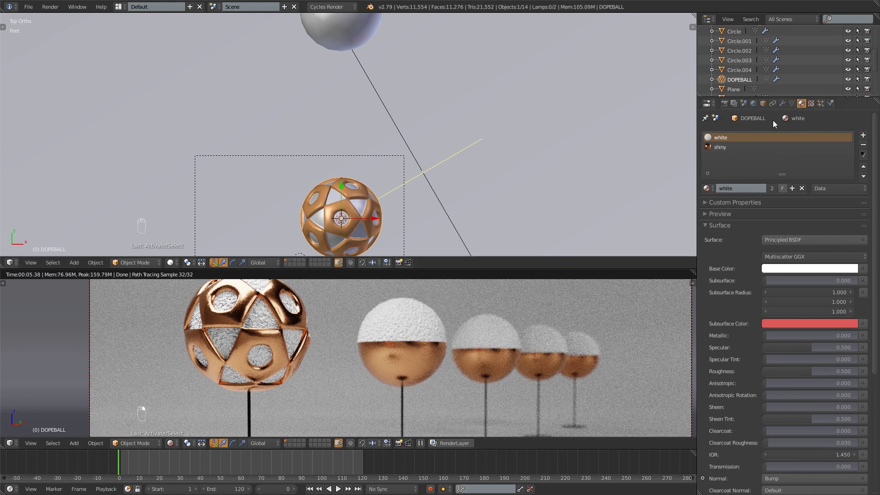
pyautogui.scroll(-2, 412, 237)
pyautogui.rightClick(441, 222)
pyautogui.scroll(-2, 440, 228)
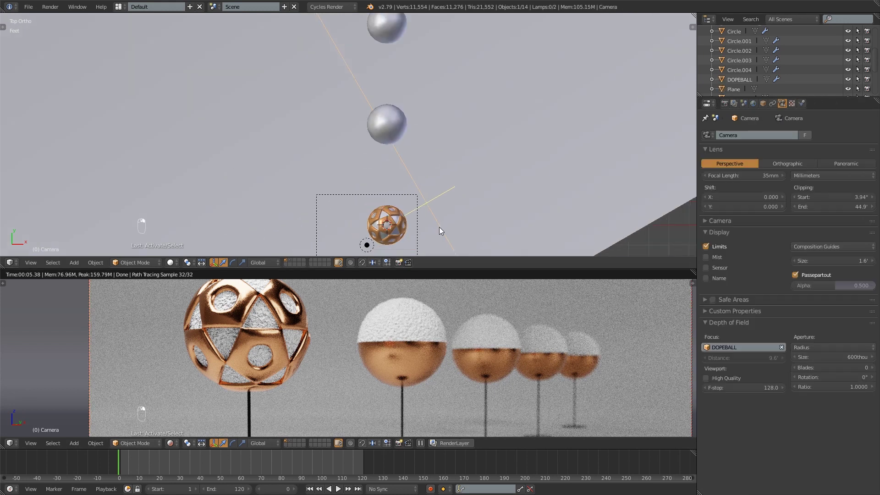
pyautogui.click(782, 347)
# Step: Lower the focus distance to 9.5' and view the spheres in perspective
pyautogui.scroll(2, 400, 205)
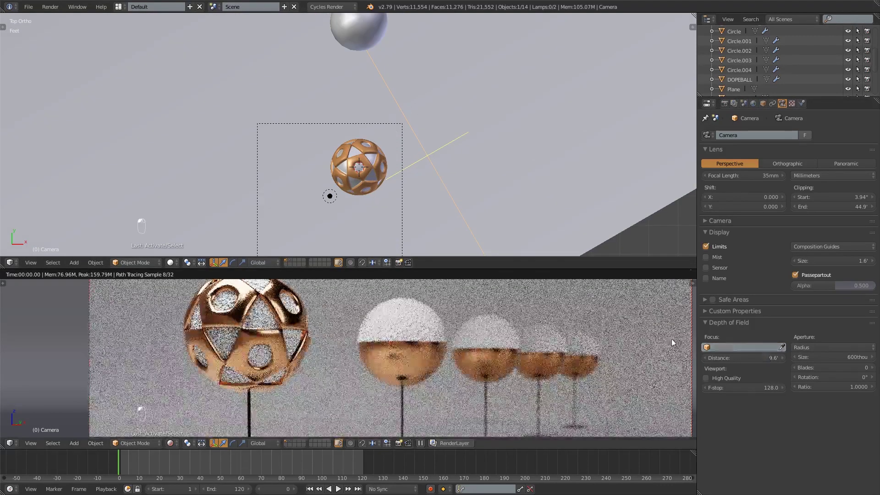
pyautogui.moveTo(742, 357)
pyautogui.mouseDown()
pyautogui.moveTo(752, 357)
pyautogui.moveTo(740, 358)
pyautogui.mouseUp()
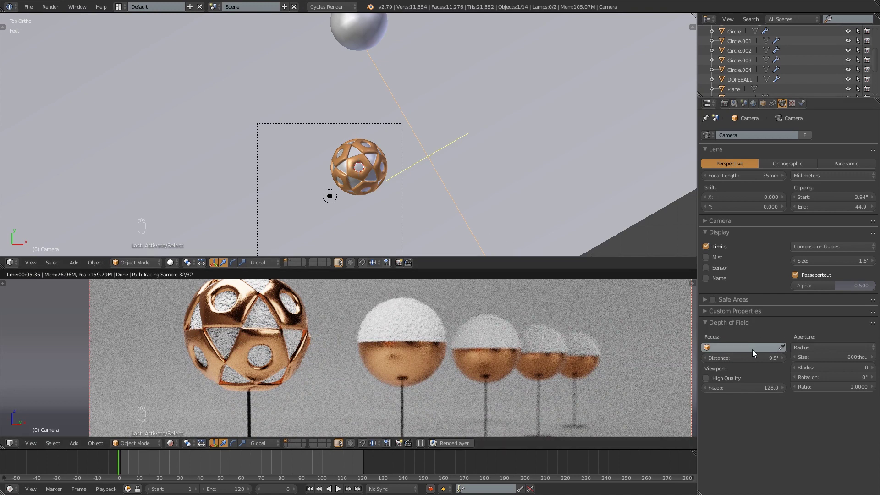
pyautogui.scroll(-2, 420, 188)
pyautogui.scroll(-3, 376, 177)
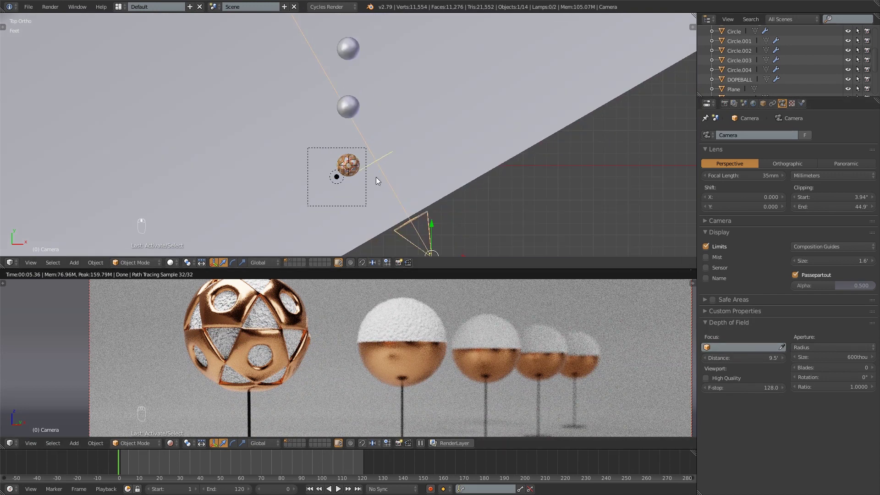
pyautogui.scroll(-2, 390, 186)
pyautogui.moveTo(395, 194); pyautogui.dragTo(347, 126, button='middle')
pyautogui.scroll(3, 447, 235)
pyautogui.scroll(2, 458, 224)
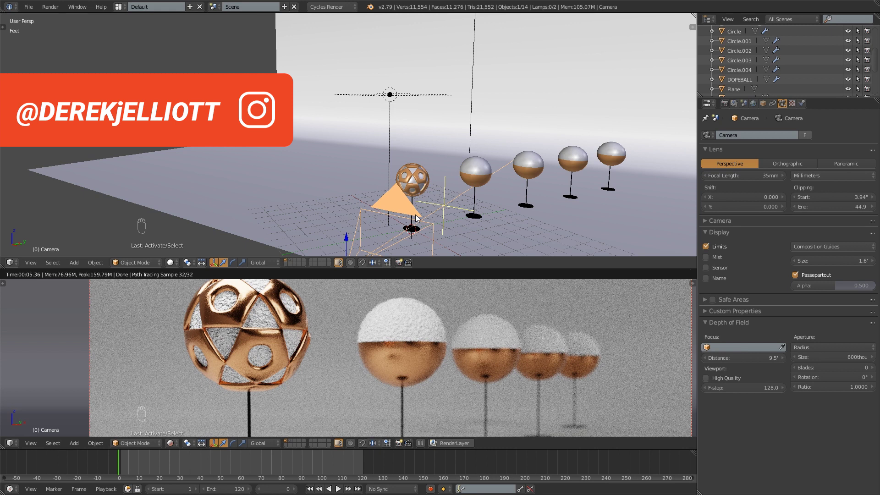
# Step: Reduce the aperture size from 600thou to 300thou
pyautogui.scroll(-1, 423, 213)
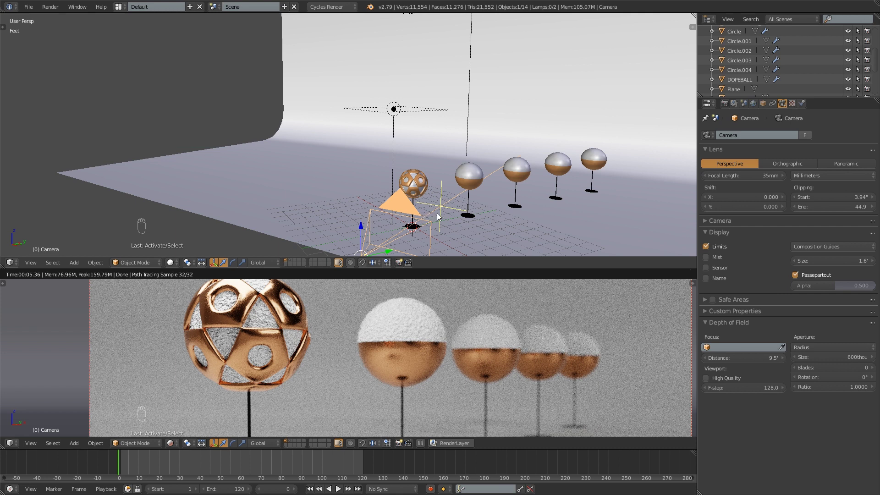
pyautogui.scroll(1, 437, 215)
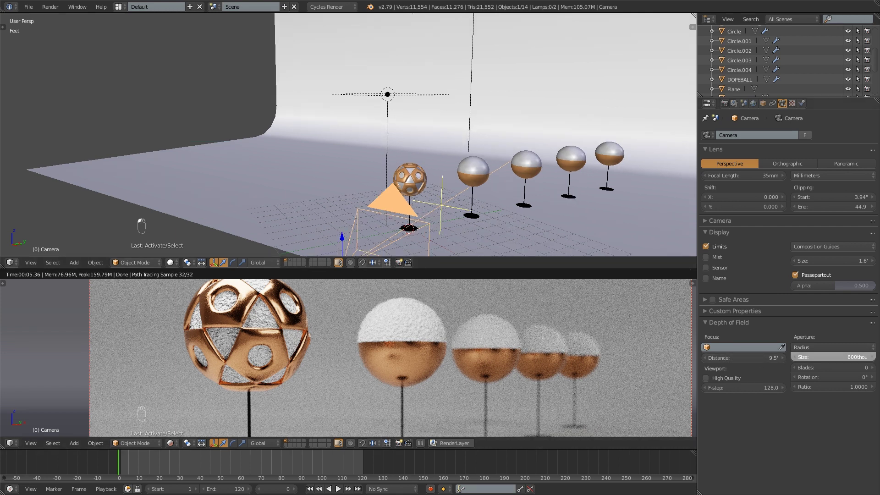
pyautogui.moveTo(858, 359)
pyautogui.mouseDown()
pyautogui.moveTo(834, 361)
pyautogui.moveTo(858, 363)
pyautogui.mouseUp()
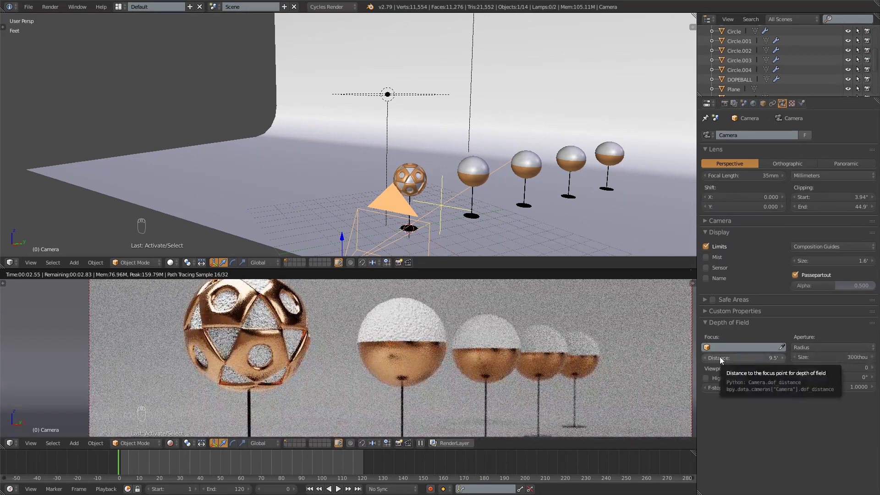